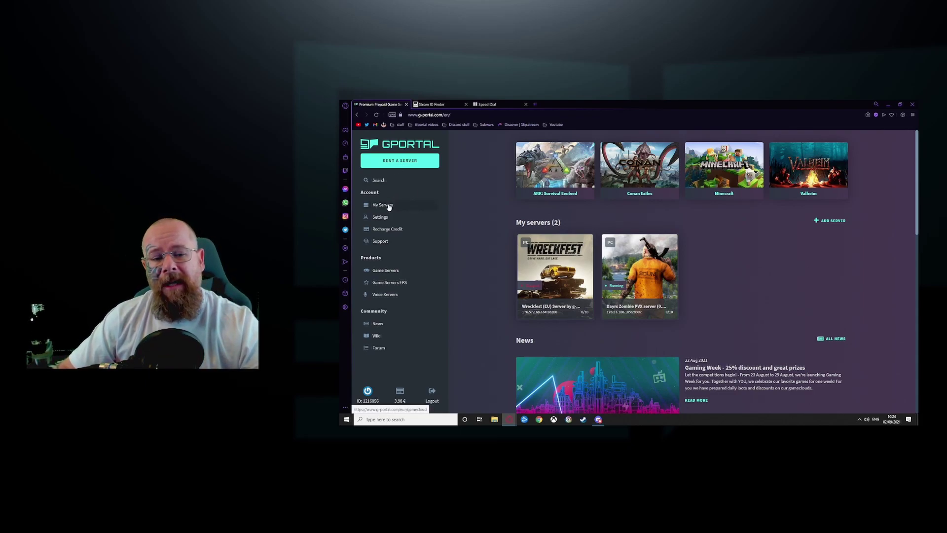
Step: Scroll down to the Gamecloud holding the Wreckfest (EU) server and add a new server to it
scroll(672, 358, down, 5)
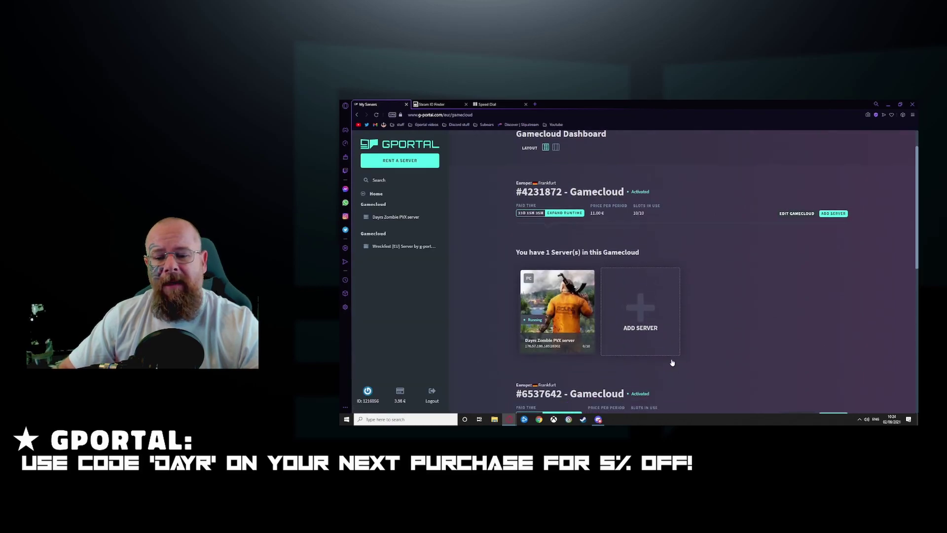
click(635, 278)
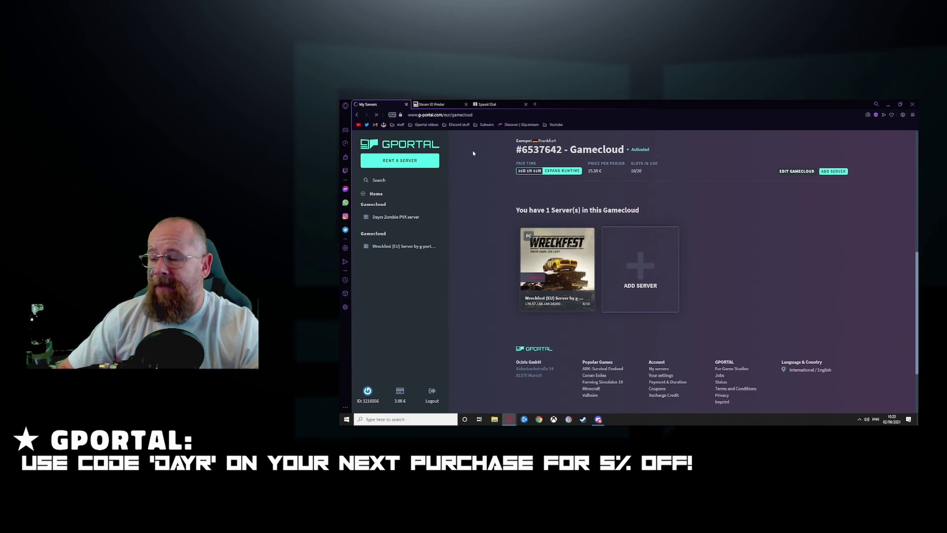
Step: Fill Steam ID Finder's SteamID lookup field with the suggested Steam profile name, without submitting
click(441, 104)
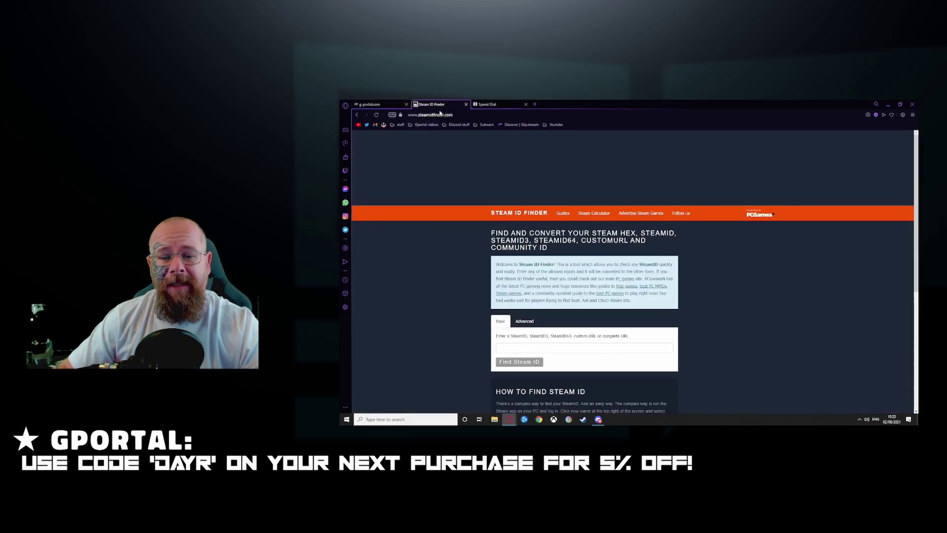
click(519, 344)
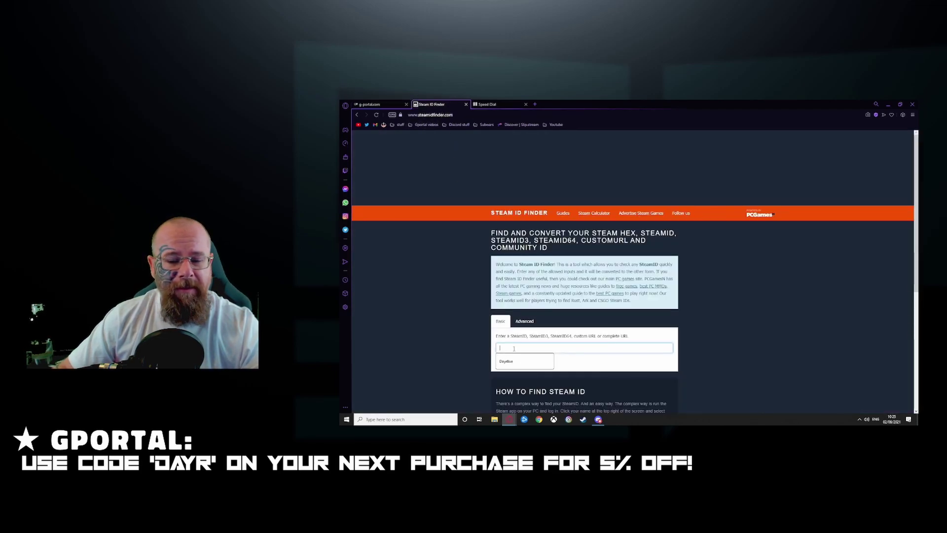
click(530, 369)
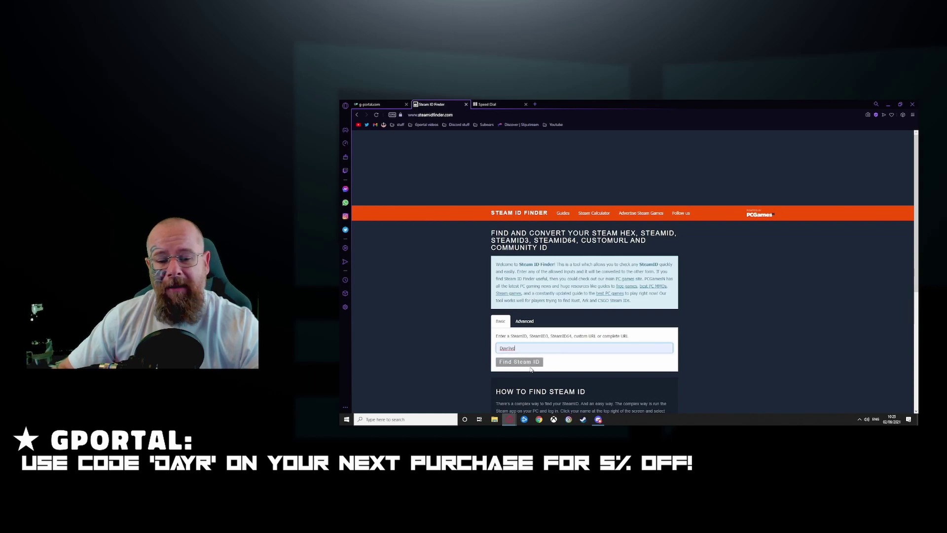
Step: Search 'wr' to find Wreckfest, choose 10 slots, then open the Wreckfest (EU) server's settings
click(375, 104)
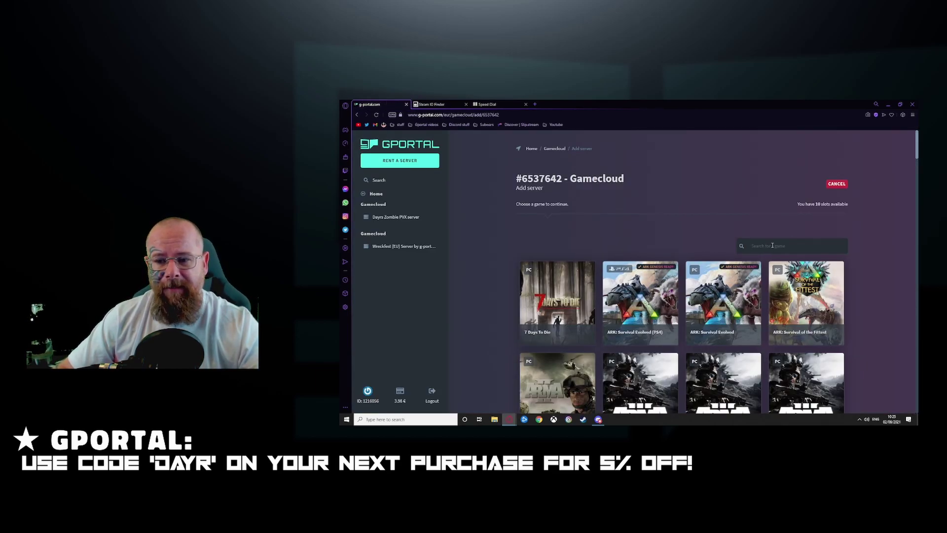
text(wr)
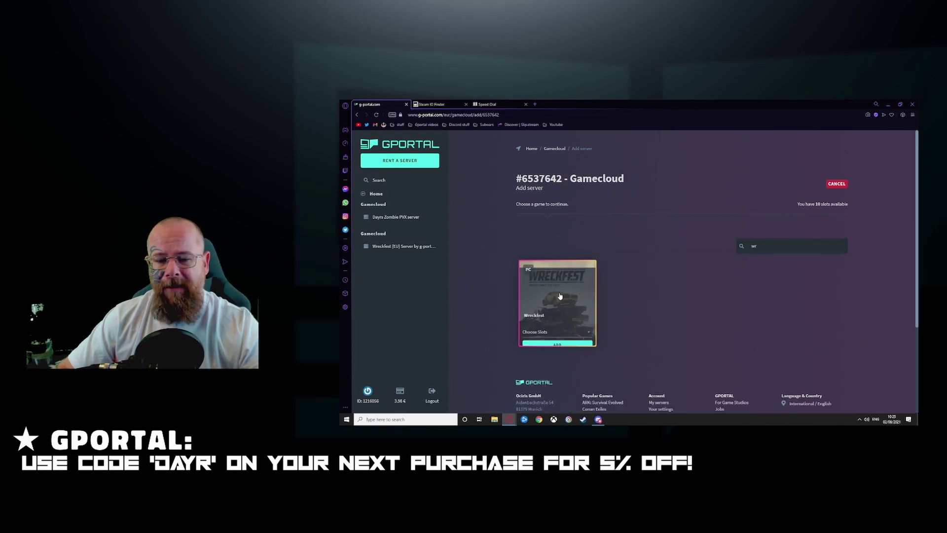
click(543, 331)
click(526, 377)
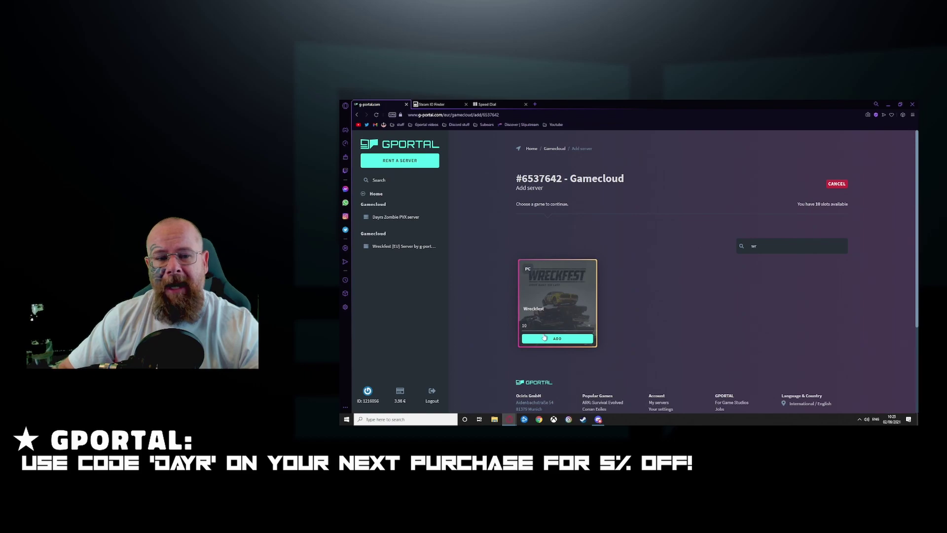
click(380, 248)
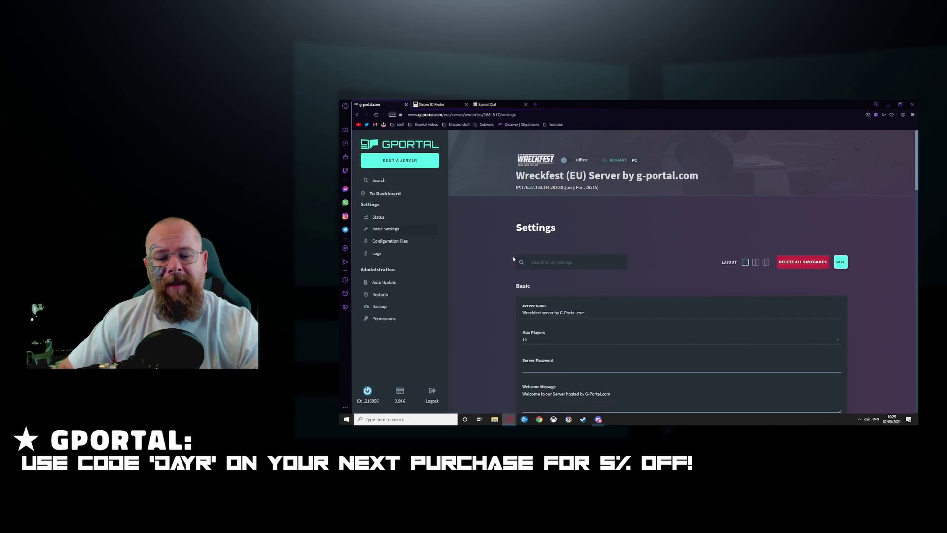
Step: Put the owner's name before 'Wreckfest server by G-Portal.com' in Server Name, leaving Max Players at 10
scroll(513, 258, down, 2)
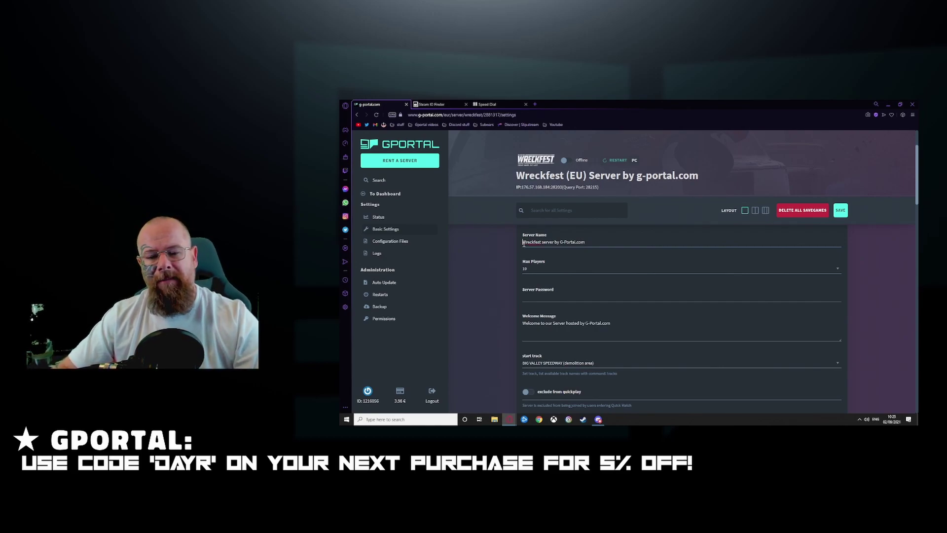
drag(524, 243, 543, 241)
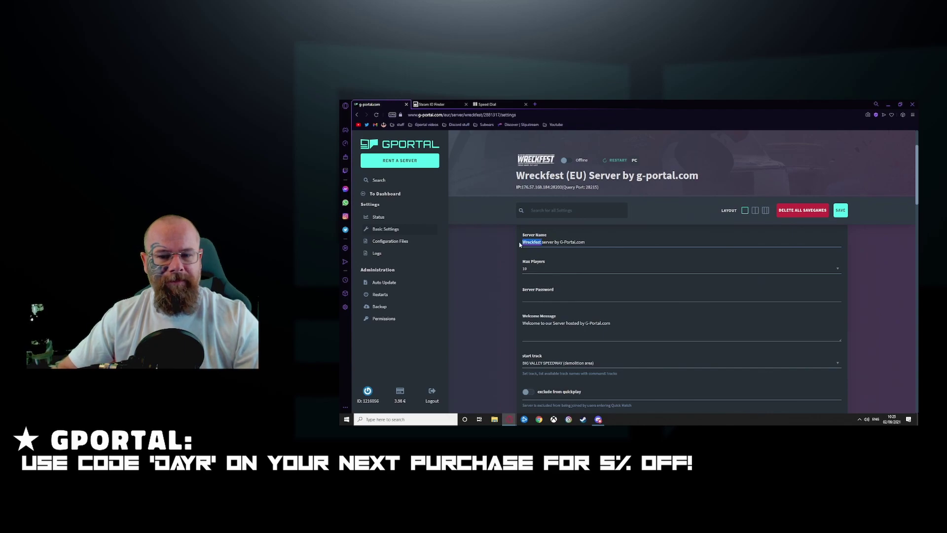
click(524, 243)
text(Dayrs)
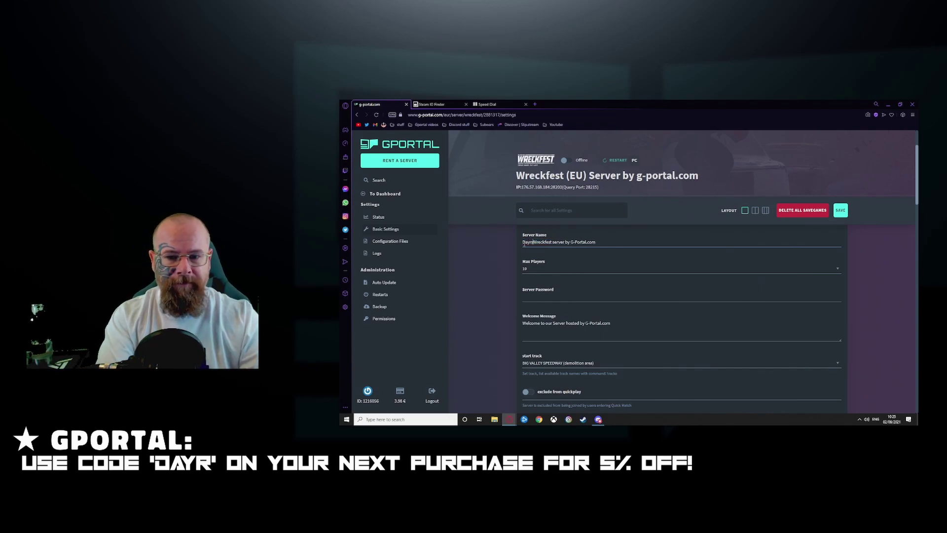
click(539, 270)
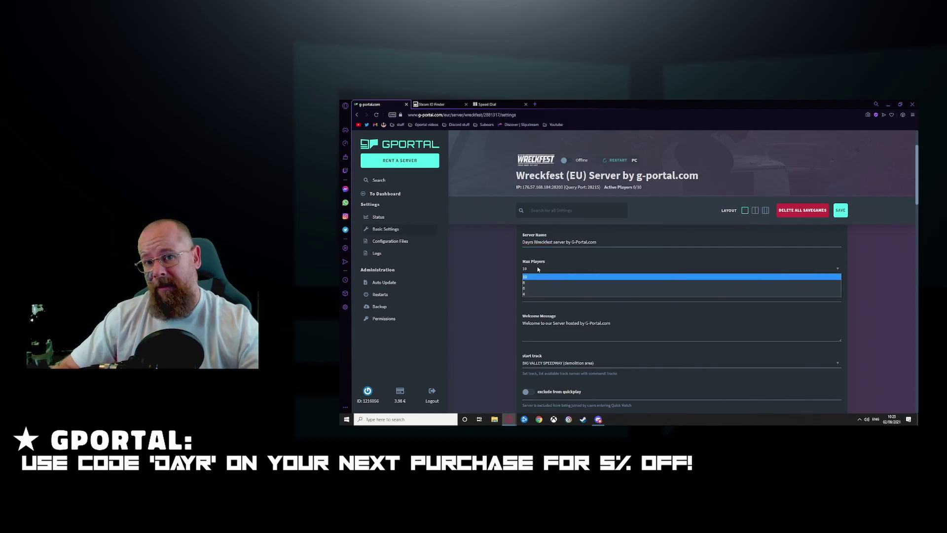
click(498, 266)
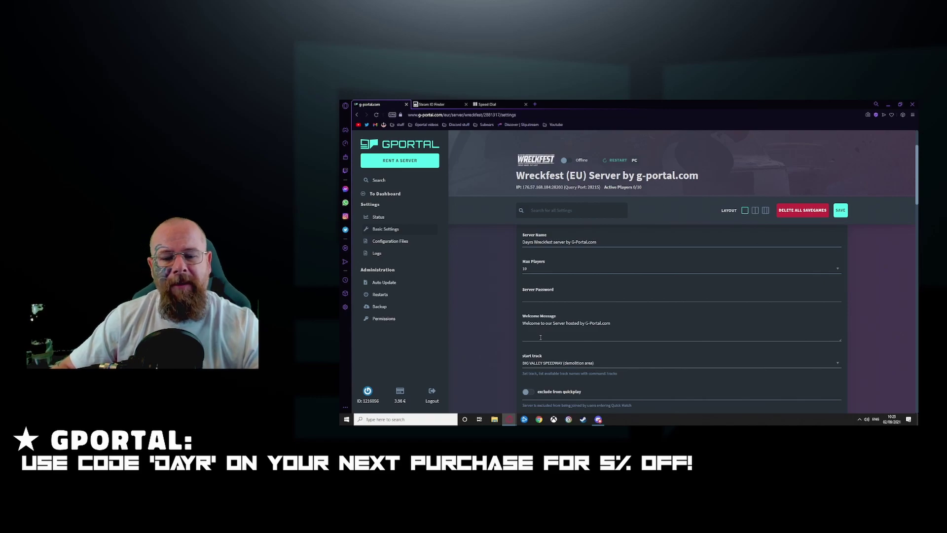
Step: Choose DEATHLOOP from the end of the start track list and turn on exclude from quickplay
scroll(505, 336, down, 2)
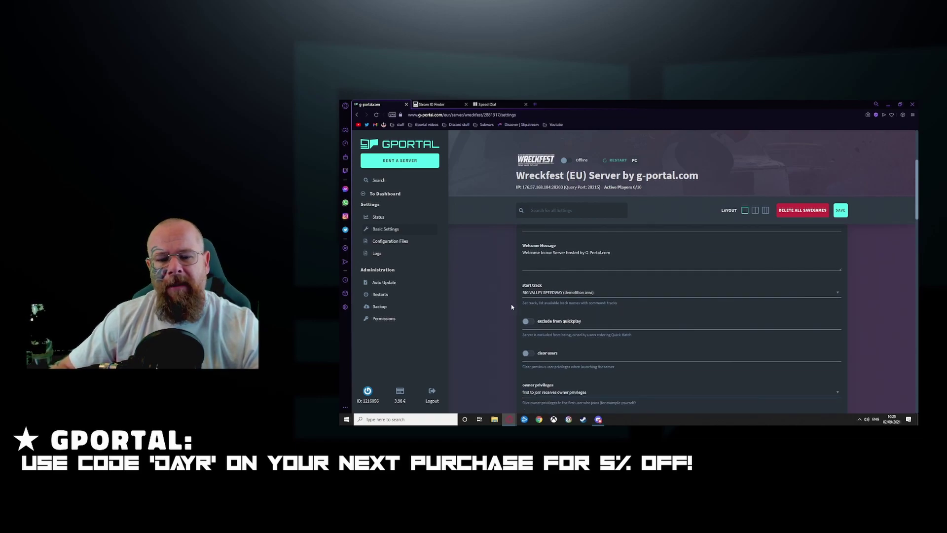
click(537, 292)
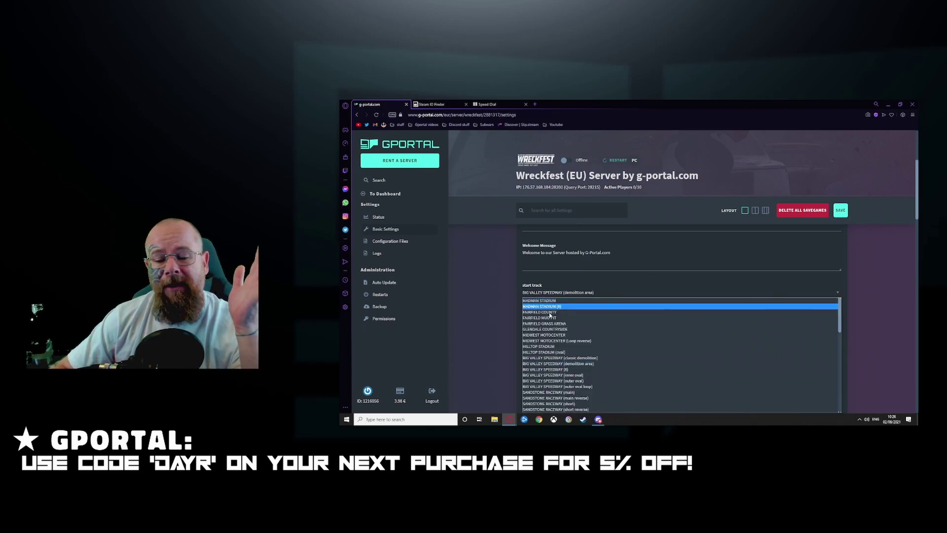
scroll(547, 385, down, 5)
click(546, 410)
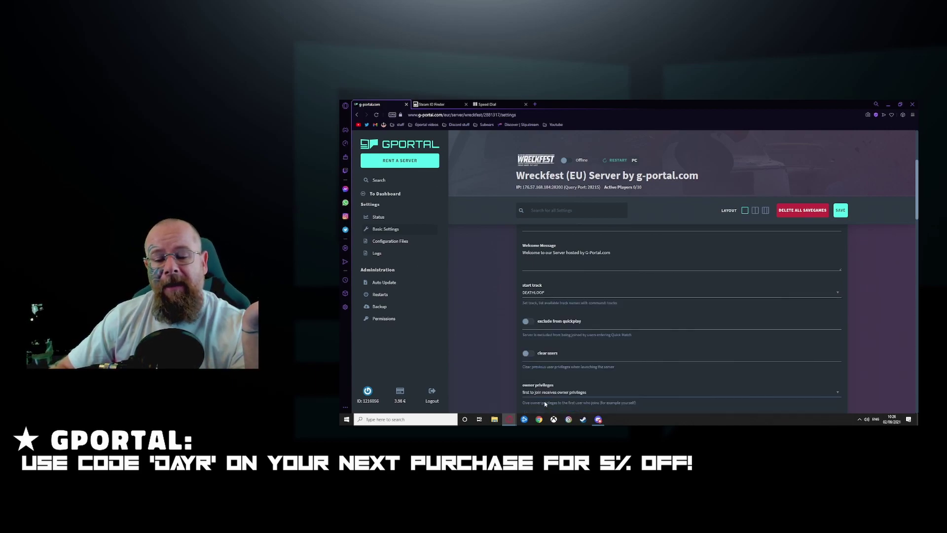
click(528, 323)
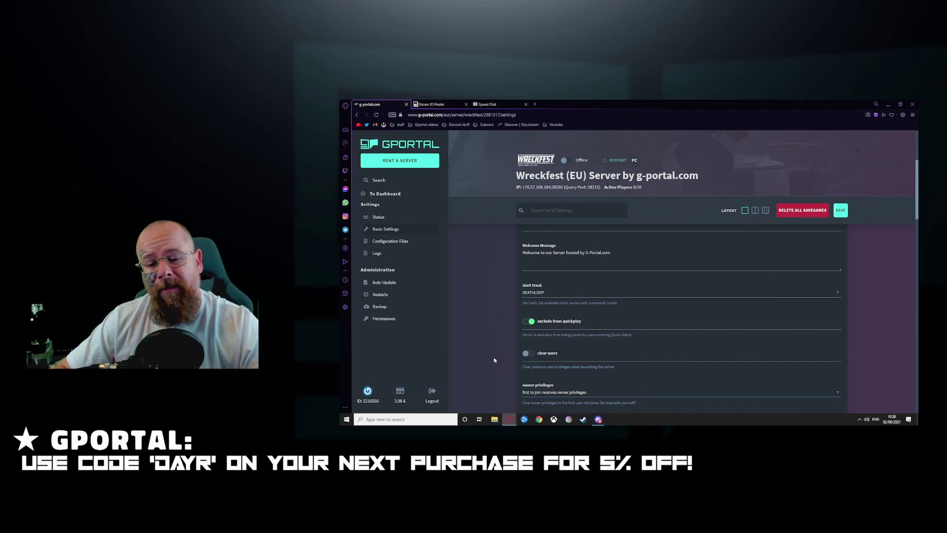
Step: Turn on clear users and keep owner privileges as 'first to join receives owner privileges'
scroll(521, 357, down, 2)
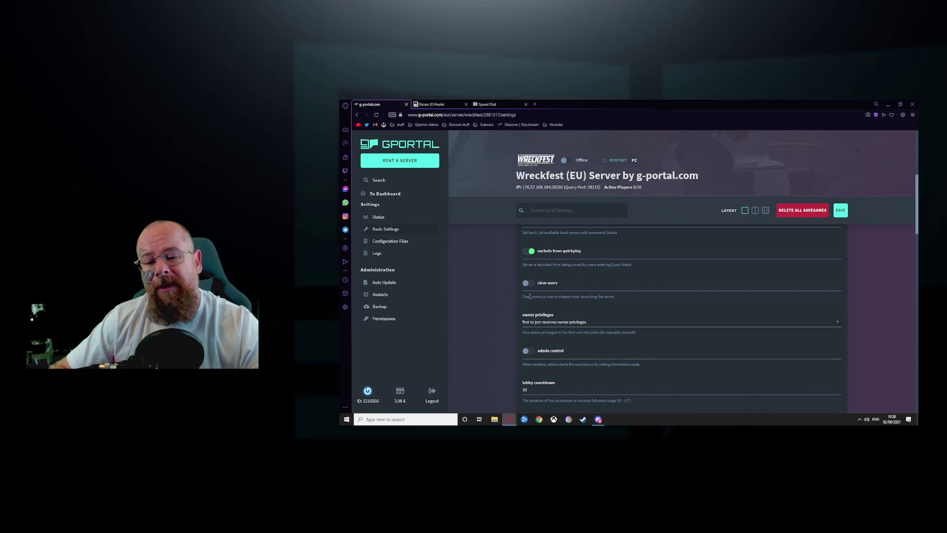
click(527, 287)
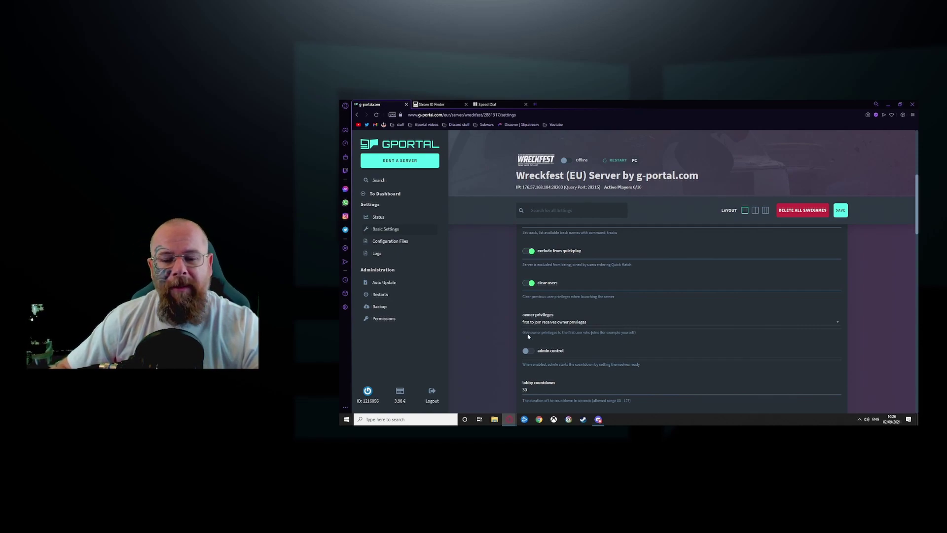
click(558, 324)
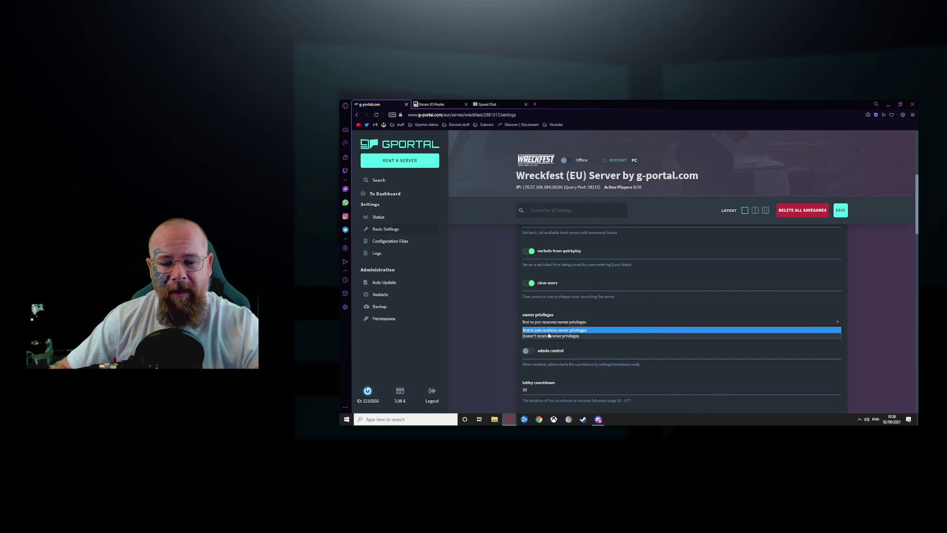
click(502, 327)
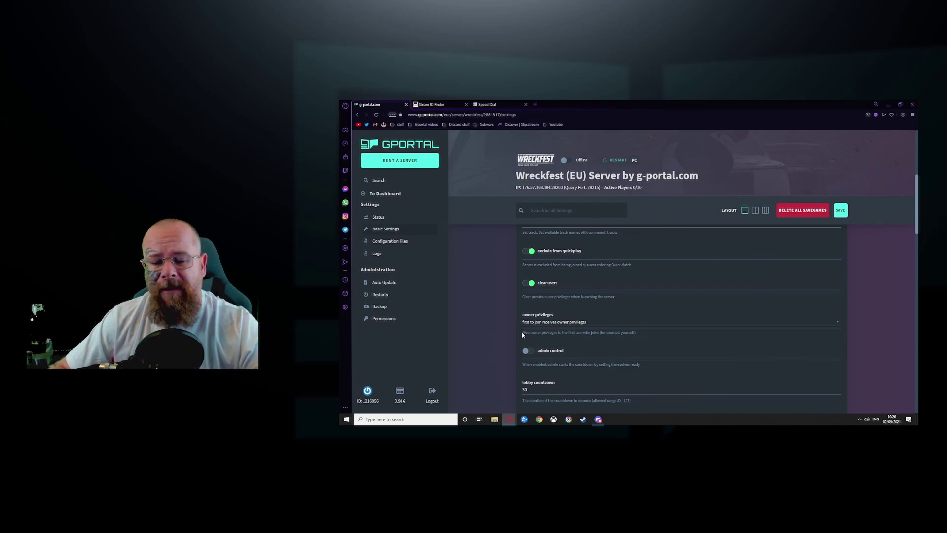
scroll(522, 334, down, 2)
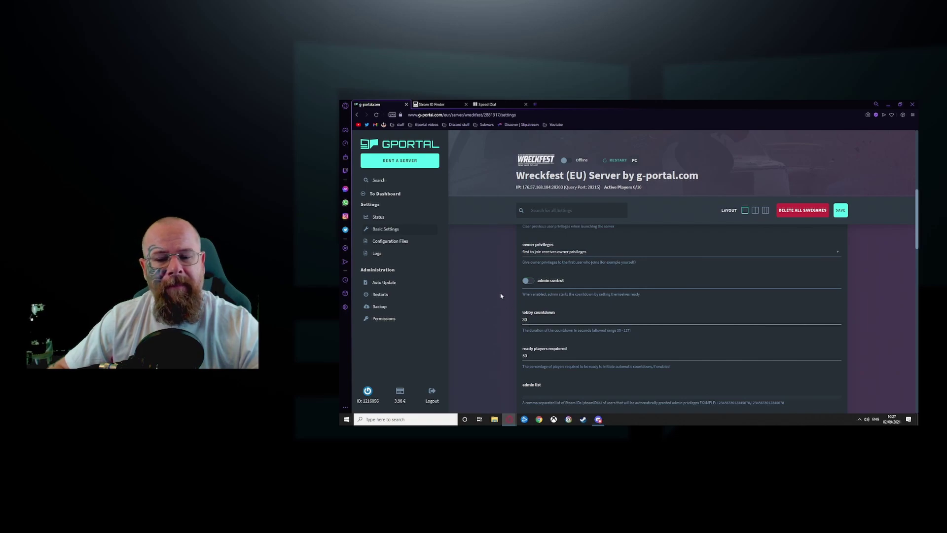
scroll(501, 295, down, 2)
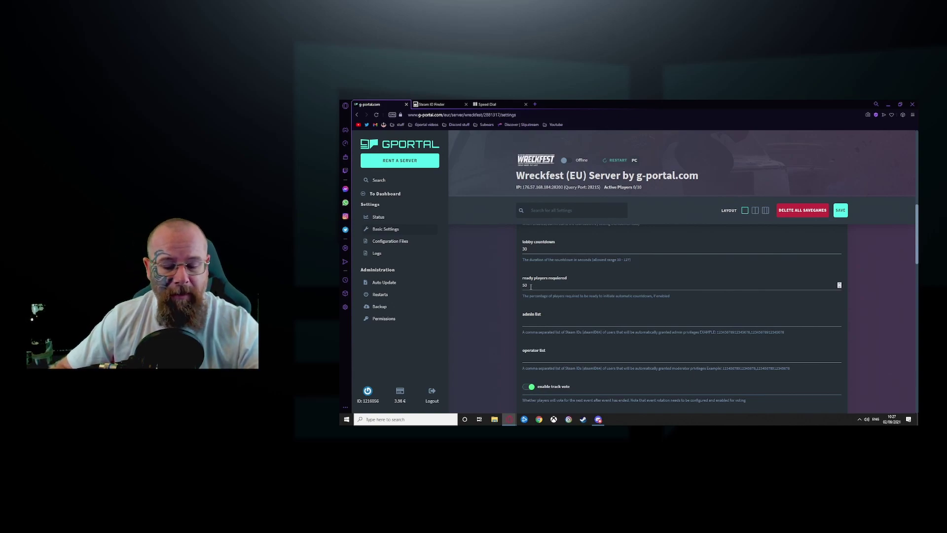
scroll(531, 274, down, 2)
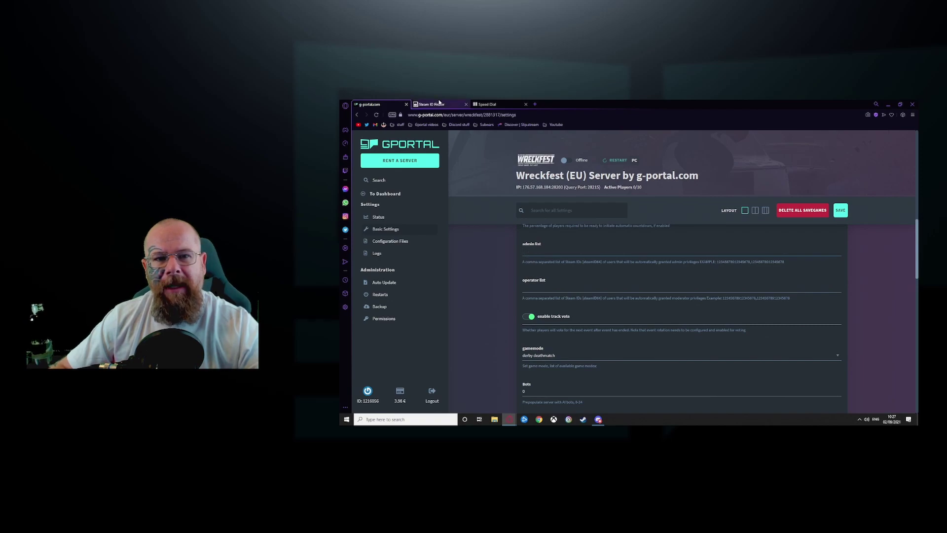
click(435, 104)
key(ctrl+Tab)
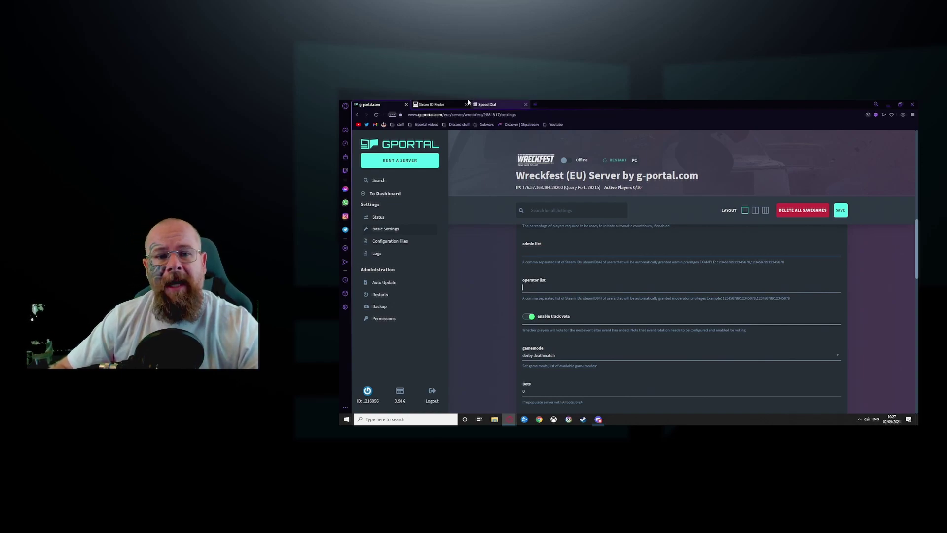
click(431, 104)
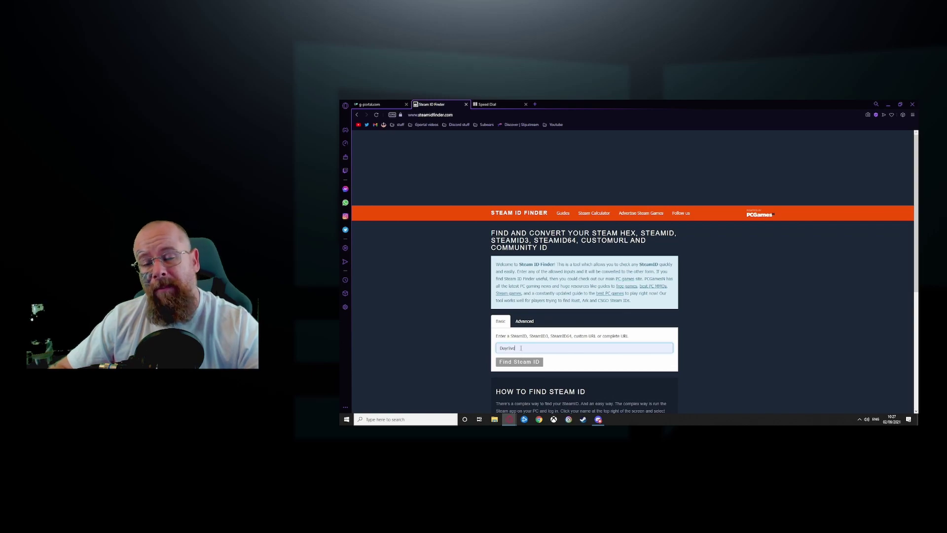
double_click(553, 336)
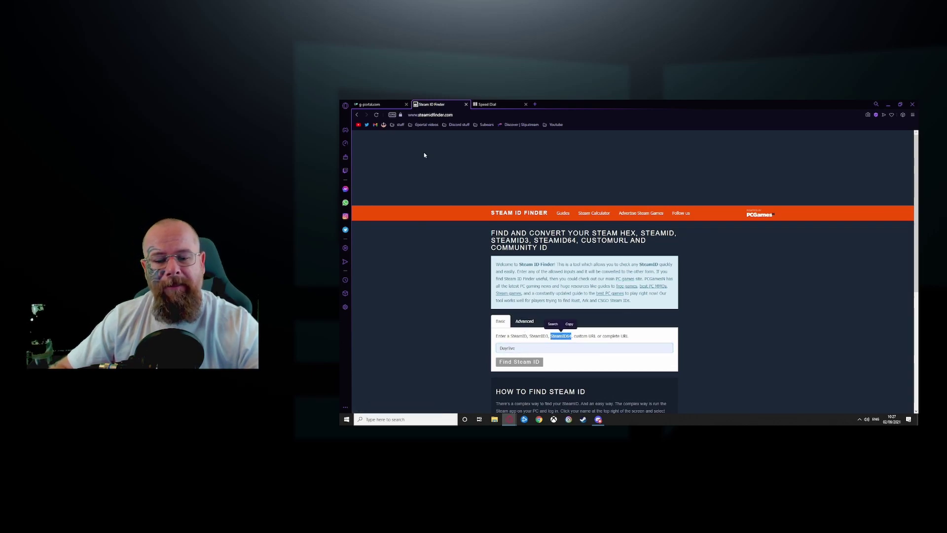
click(373, 104)
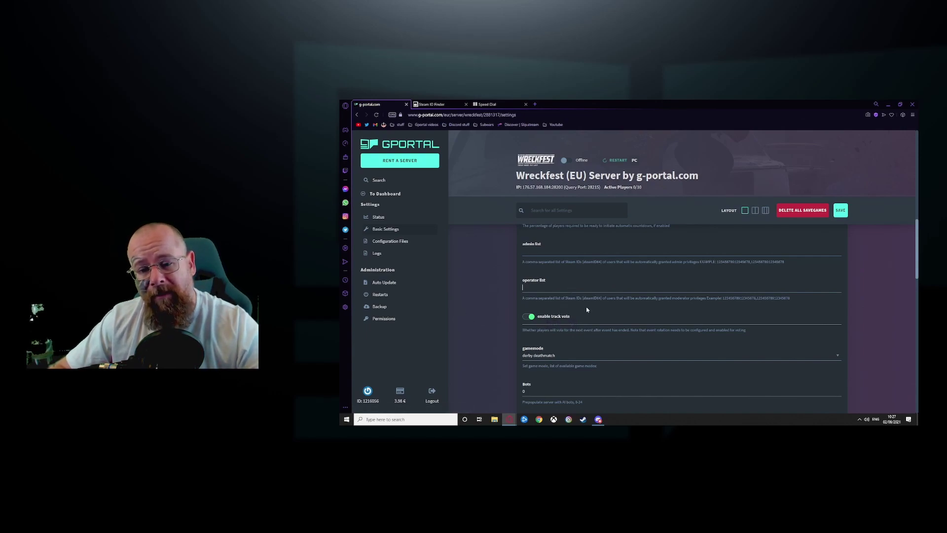
Step: Keep 'derby deathmatch' selected in the gamemode dropdown
scroll(513, 296, down, 2)
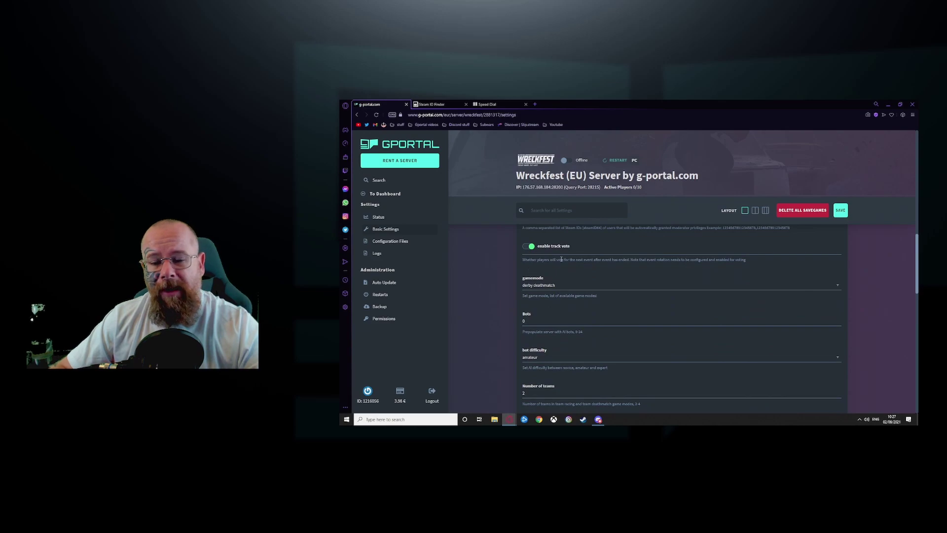
click(553, 285)
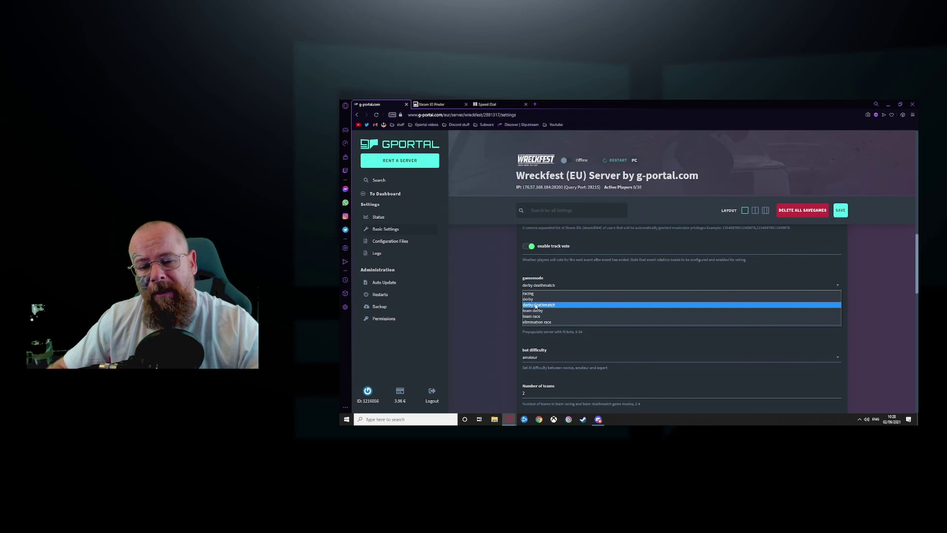
click(536, 305)
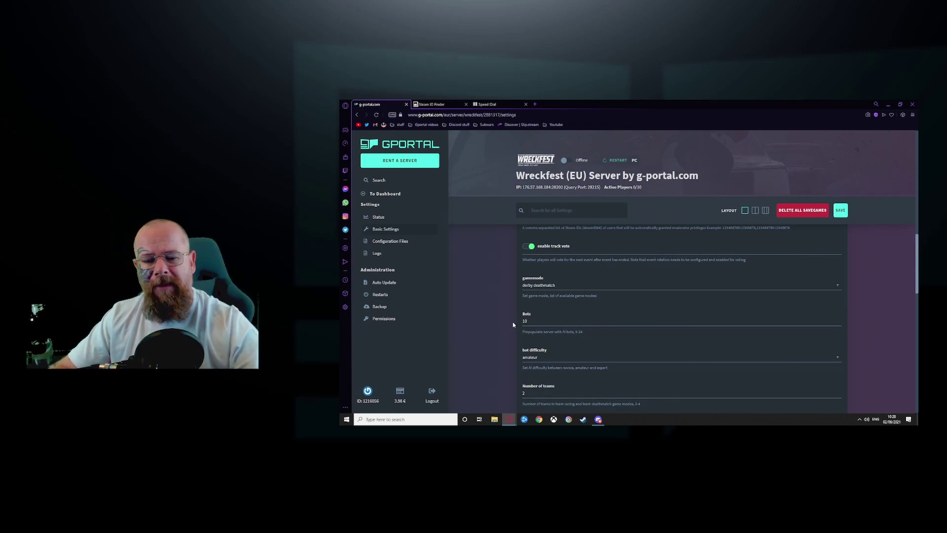
Step: Change bot difficulty from amateur to expert, leaving teams at 2, laps at 3 and time limit at 5 minutes
click(540, 359)
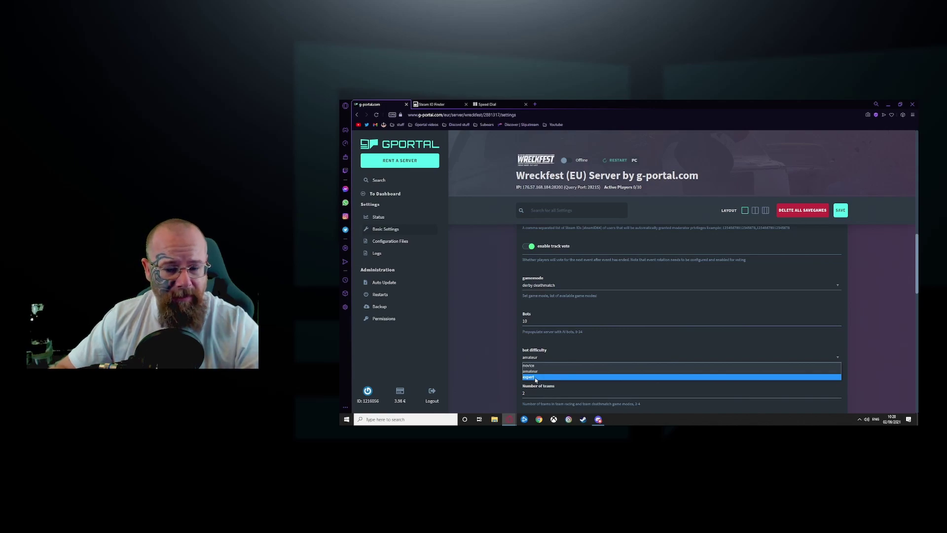
click(535, 377)
scroll(538, 345, down, 2)
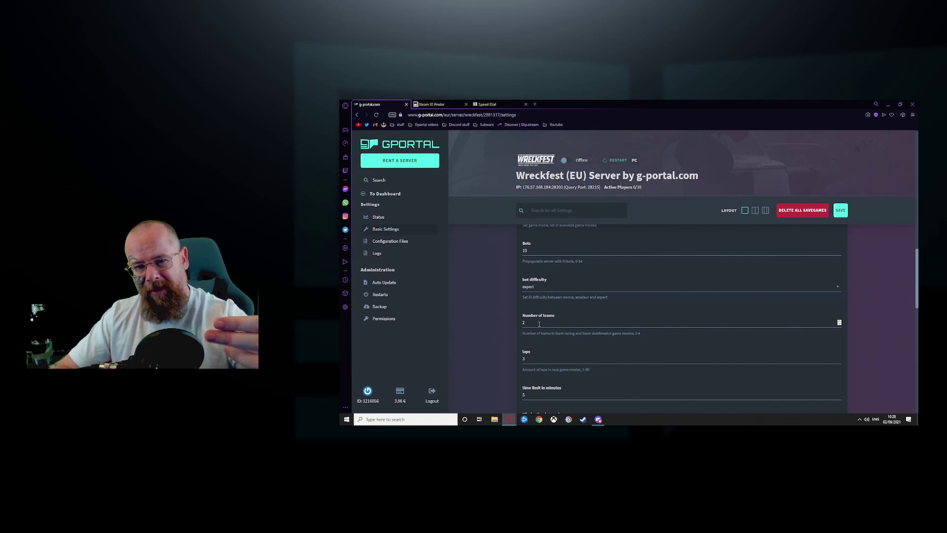
scroll(517, 353, down, 2)
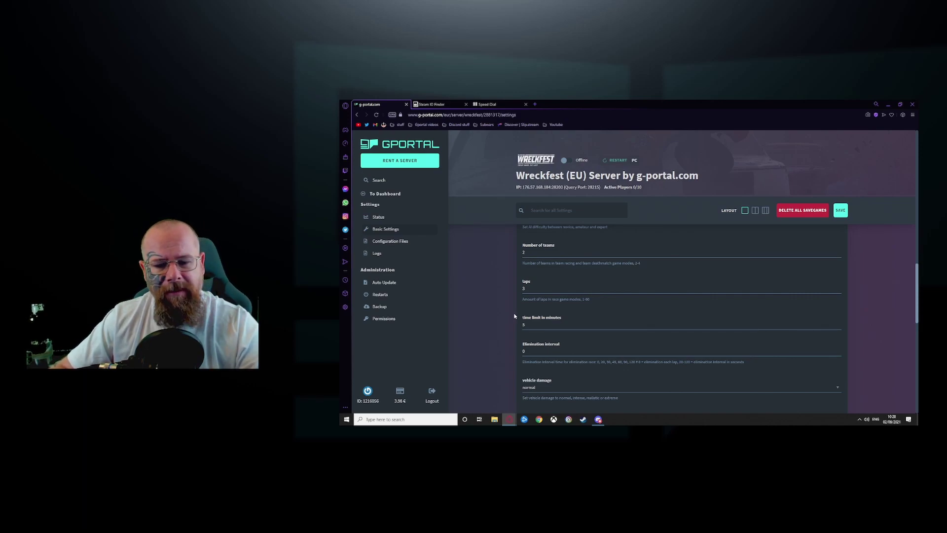
scroll(515, 315, down, 2)
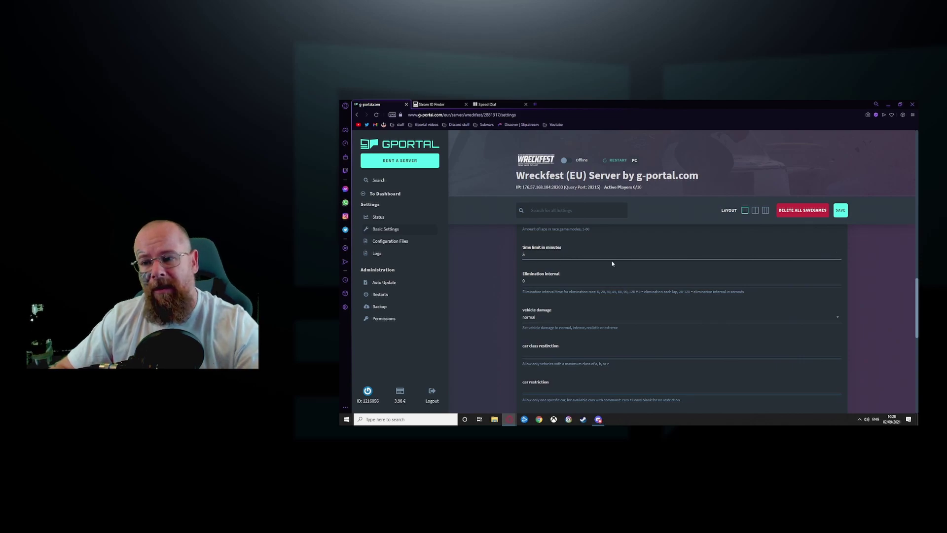
scroll(533, 286, up, 2)
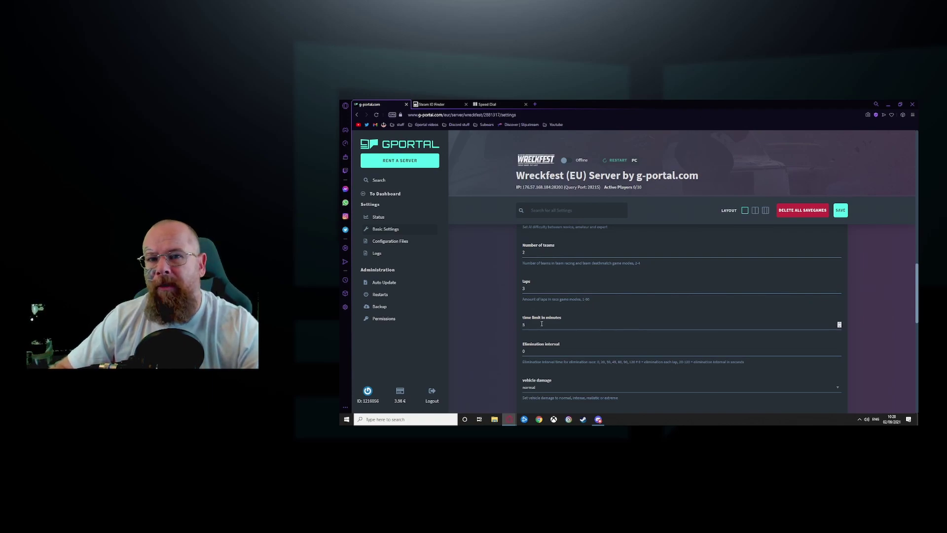
scroll(516, 330, down, 2)
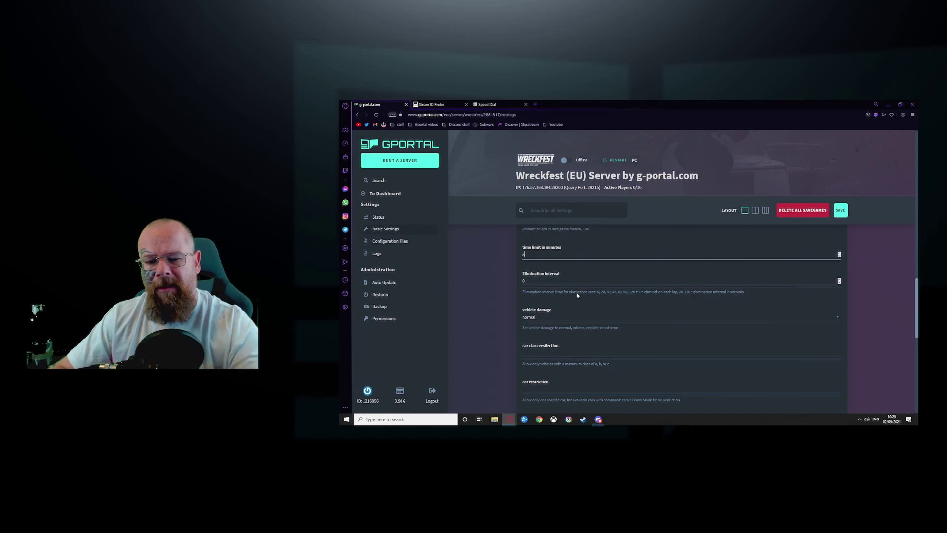
Step: Choose 'realistic' in the vehicle damage dropdown
click(545, 320)
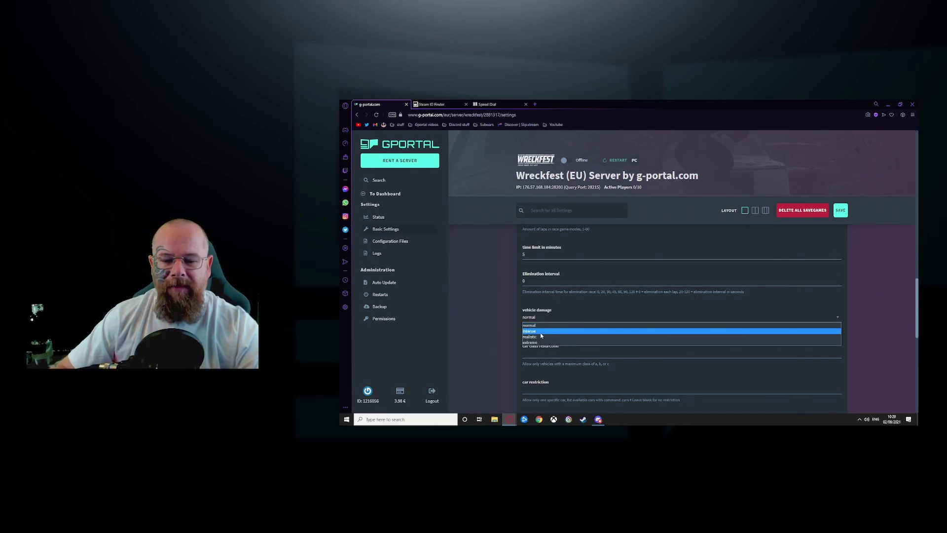
click(538, 338)
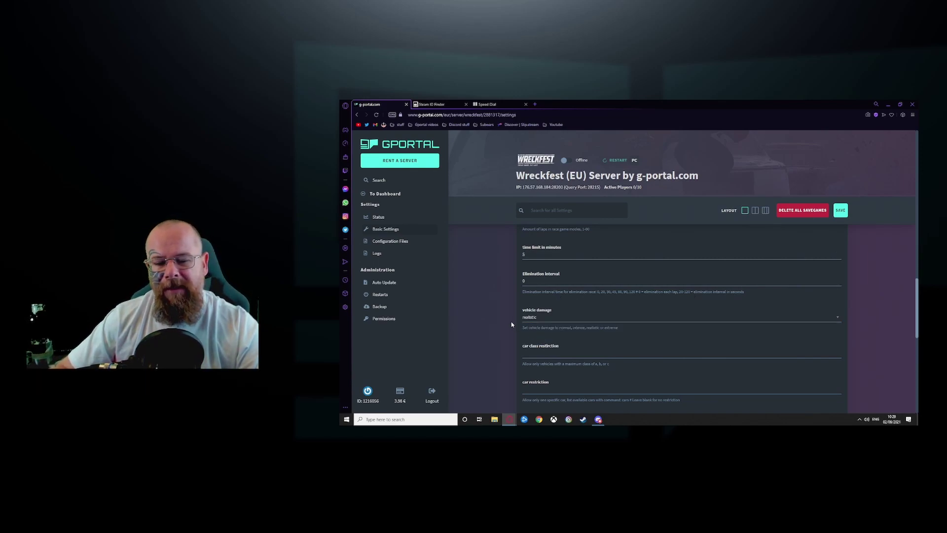
scroll(511, 324, down, 2)
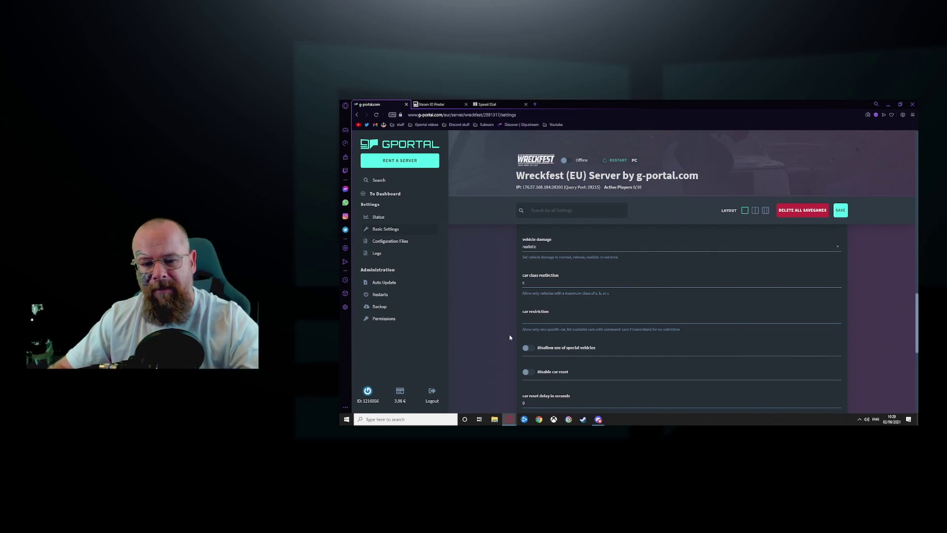
scroll(510, 338, down, 2)
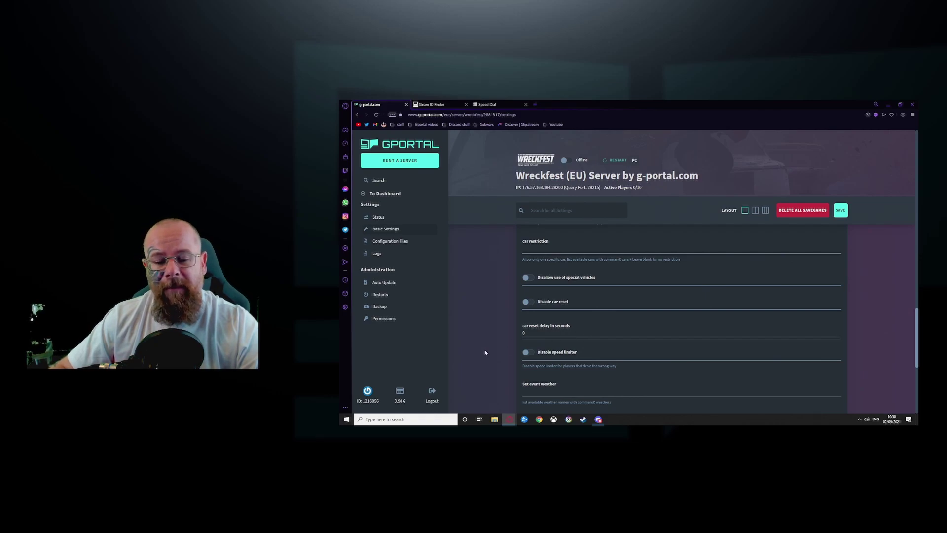
scroll(535, 295, down, 2)
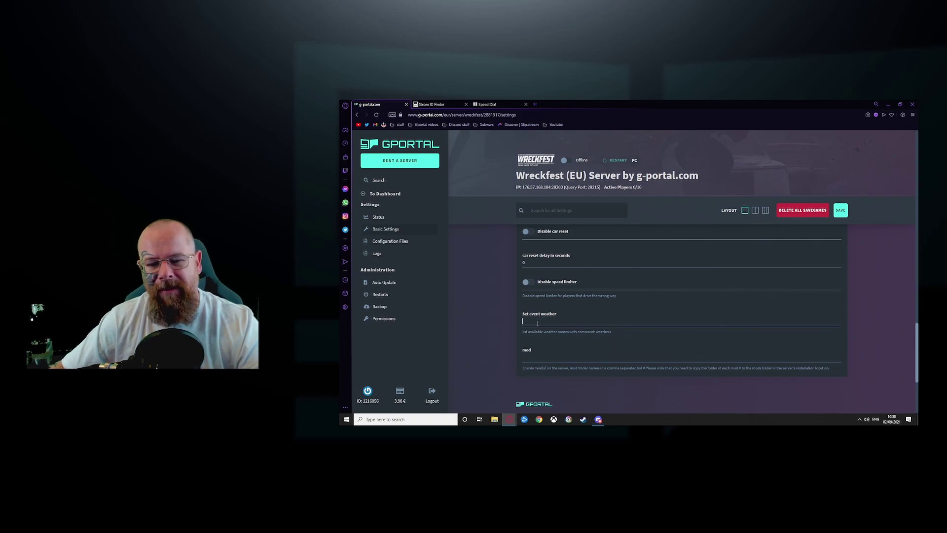
drag(612, 334, 595, 334)
click(529, 338)
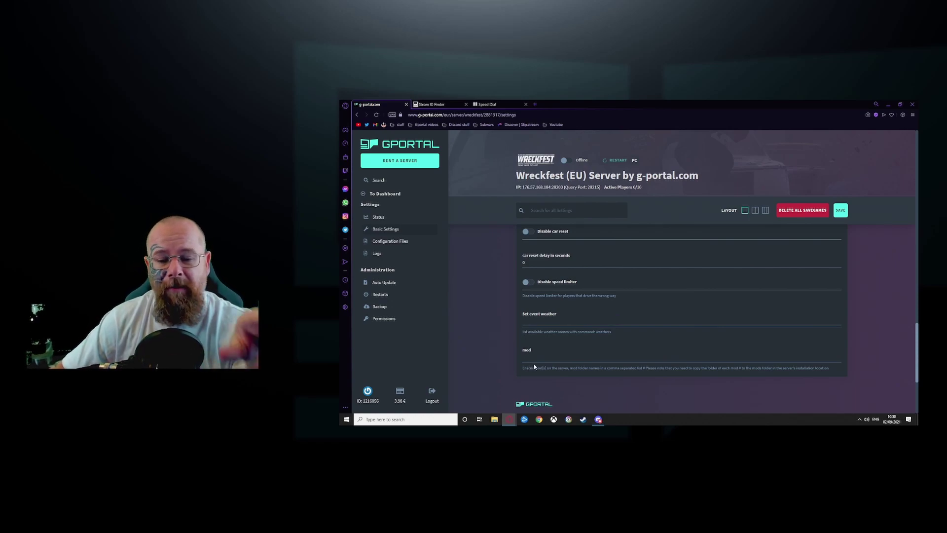
scroll(568, 340, down, 2)
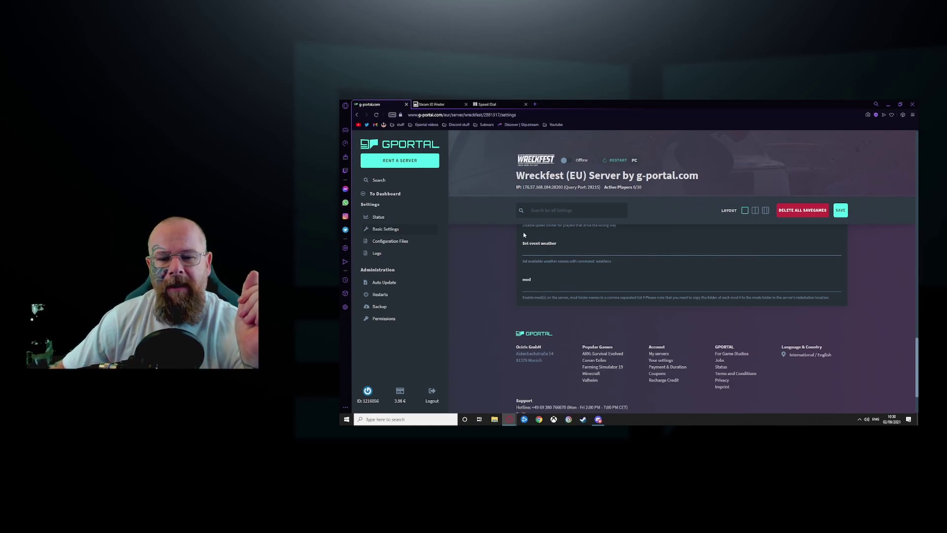
Step: Save the settings, switch the server from Offline to Online, and reload to show its new name
click(839, 214)
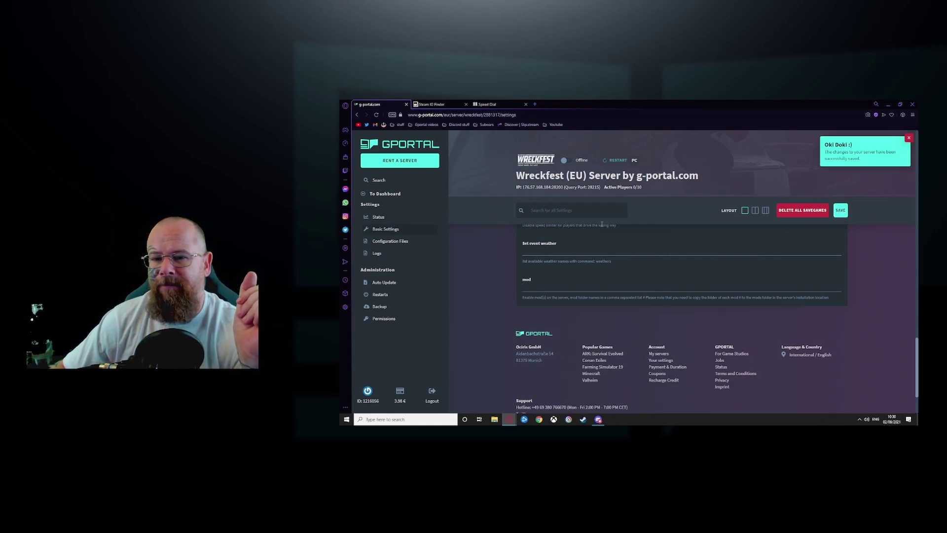
click(566, 161)
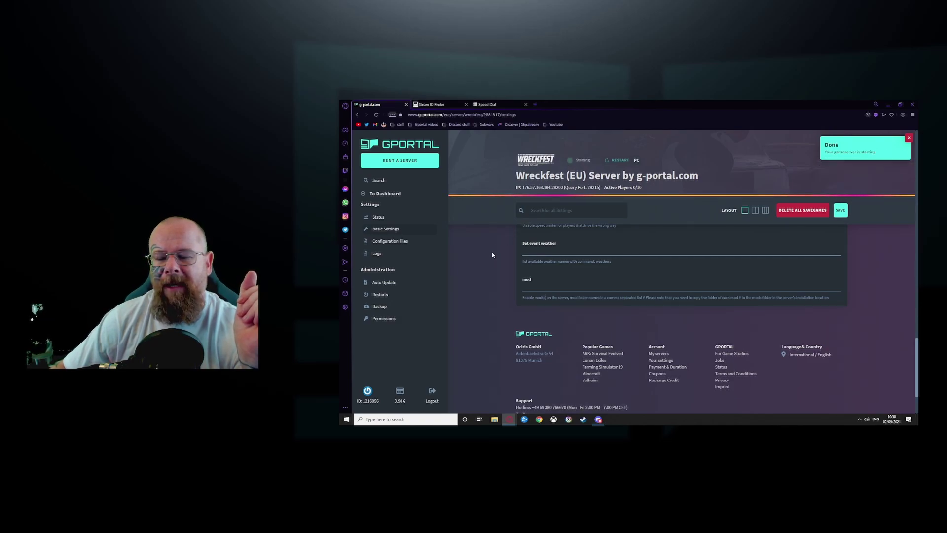
click(377, 115)
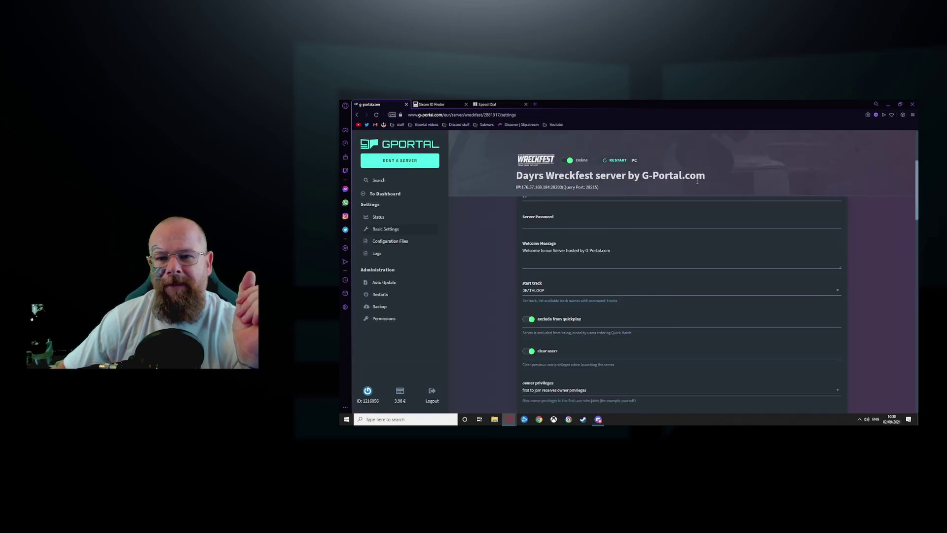
Step: Return to the top of the reloaded settings page to confirm the Server Name shows the owner's name before 'Wreckfest server by G-Portal.com'
scroll(508, 273, up, 3)
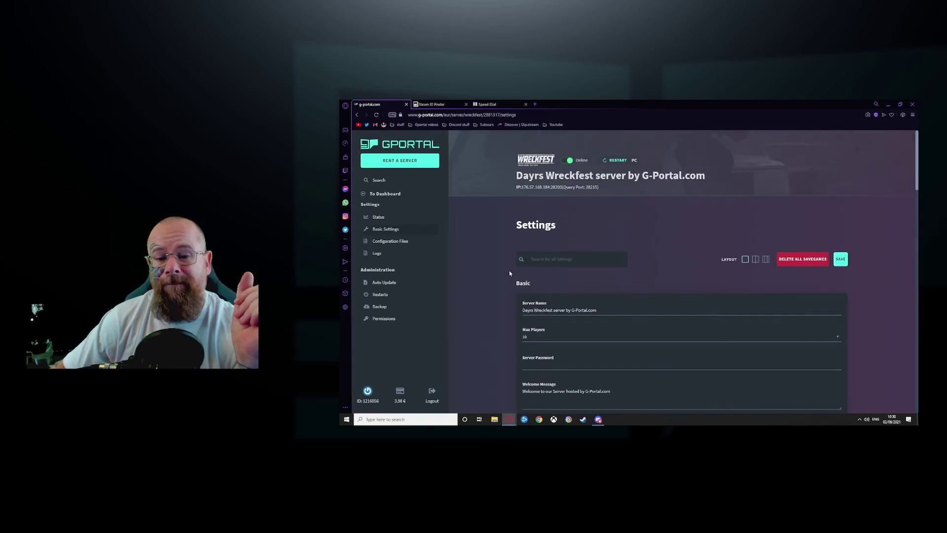